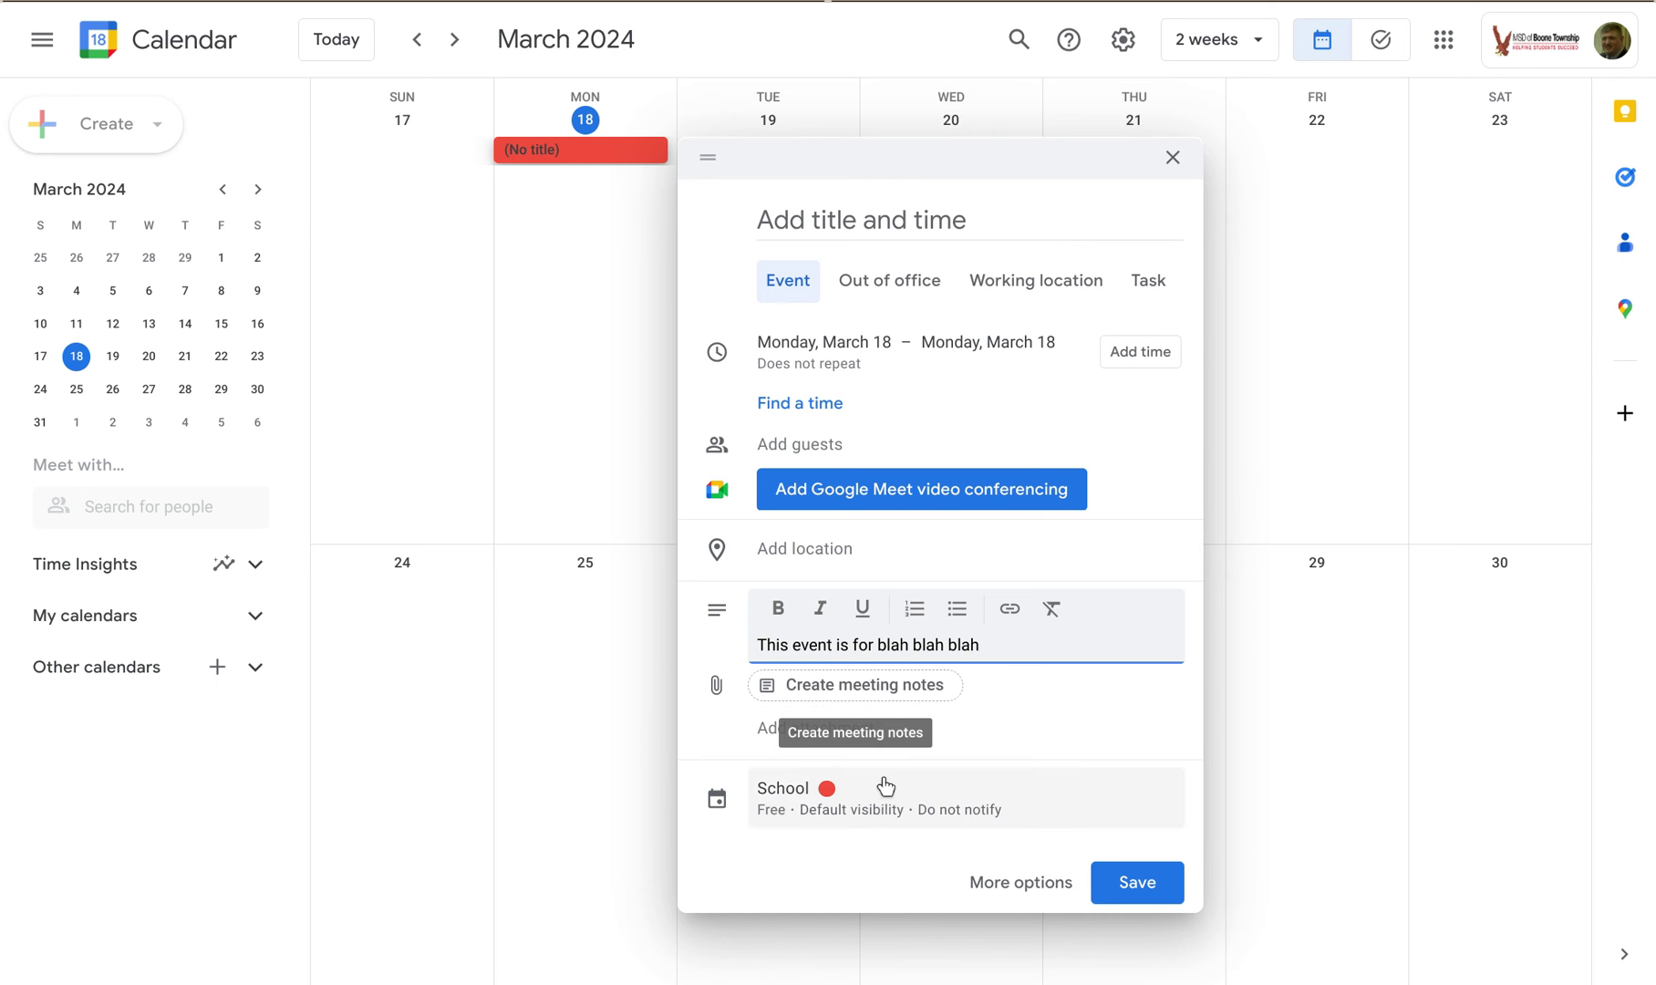
Finish the March 18 event's description "This event is for blah blah blah" by leaving the field
click(1060, 729)
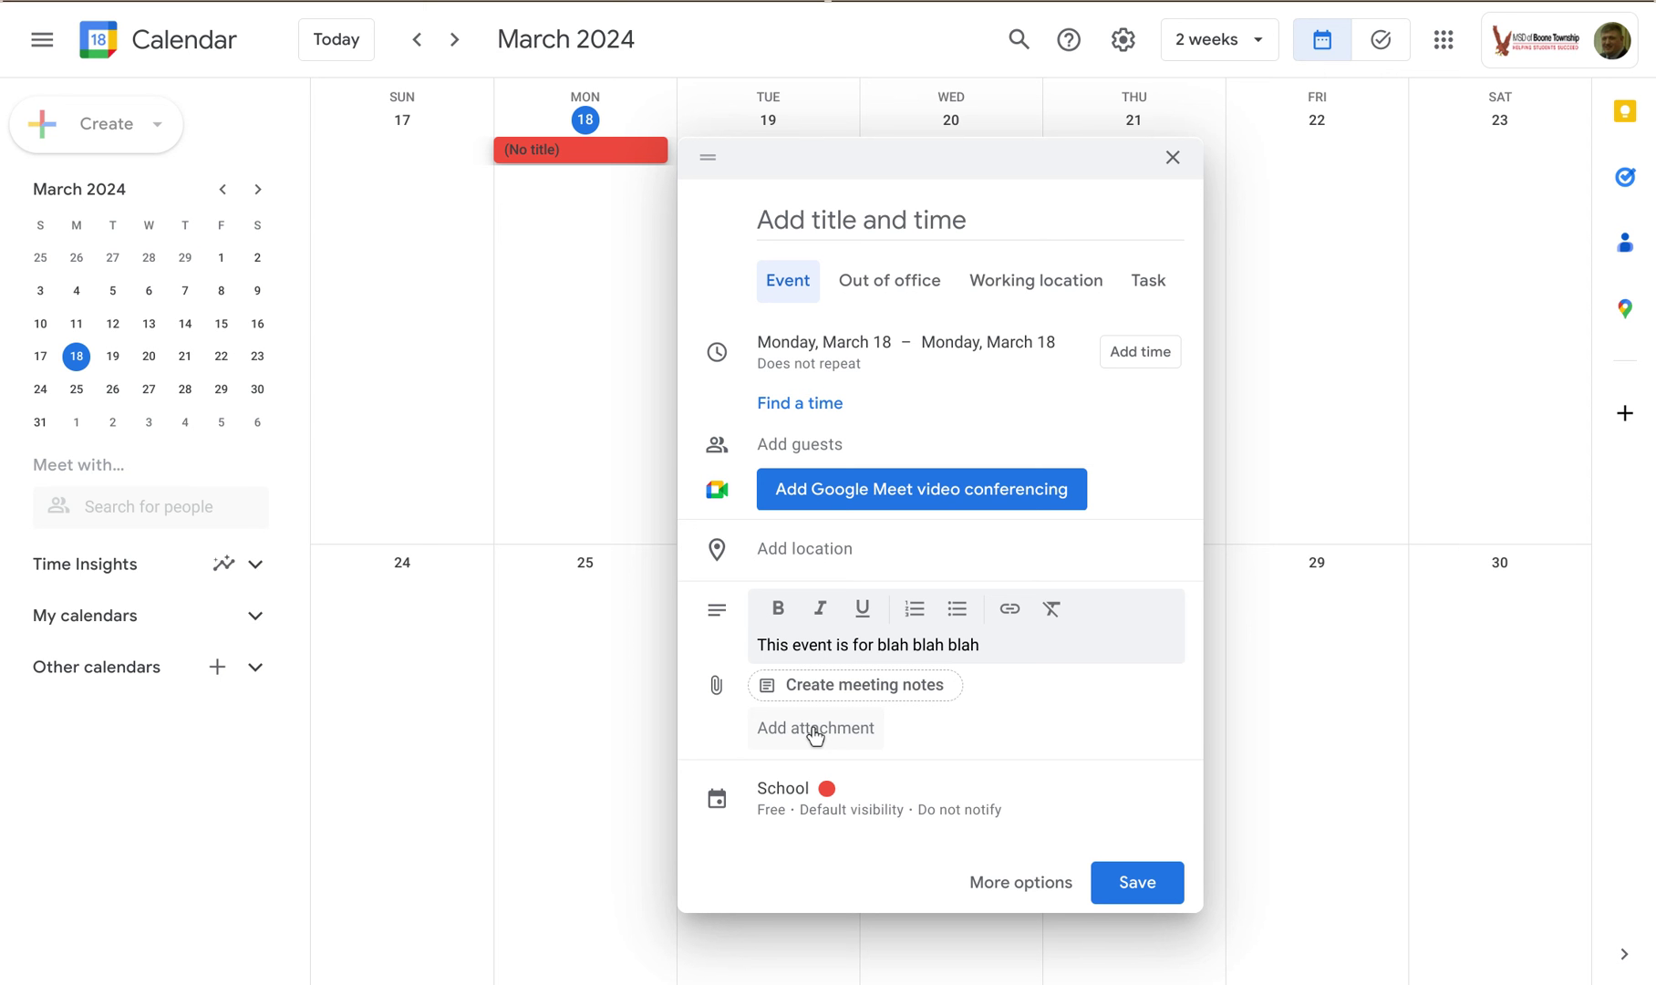
click(828, 729)
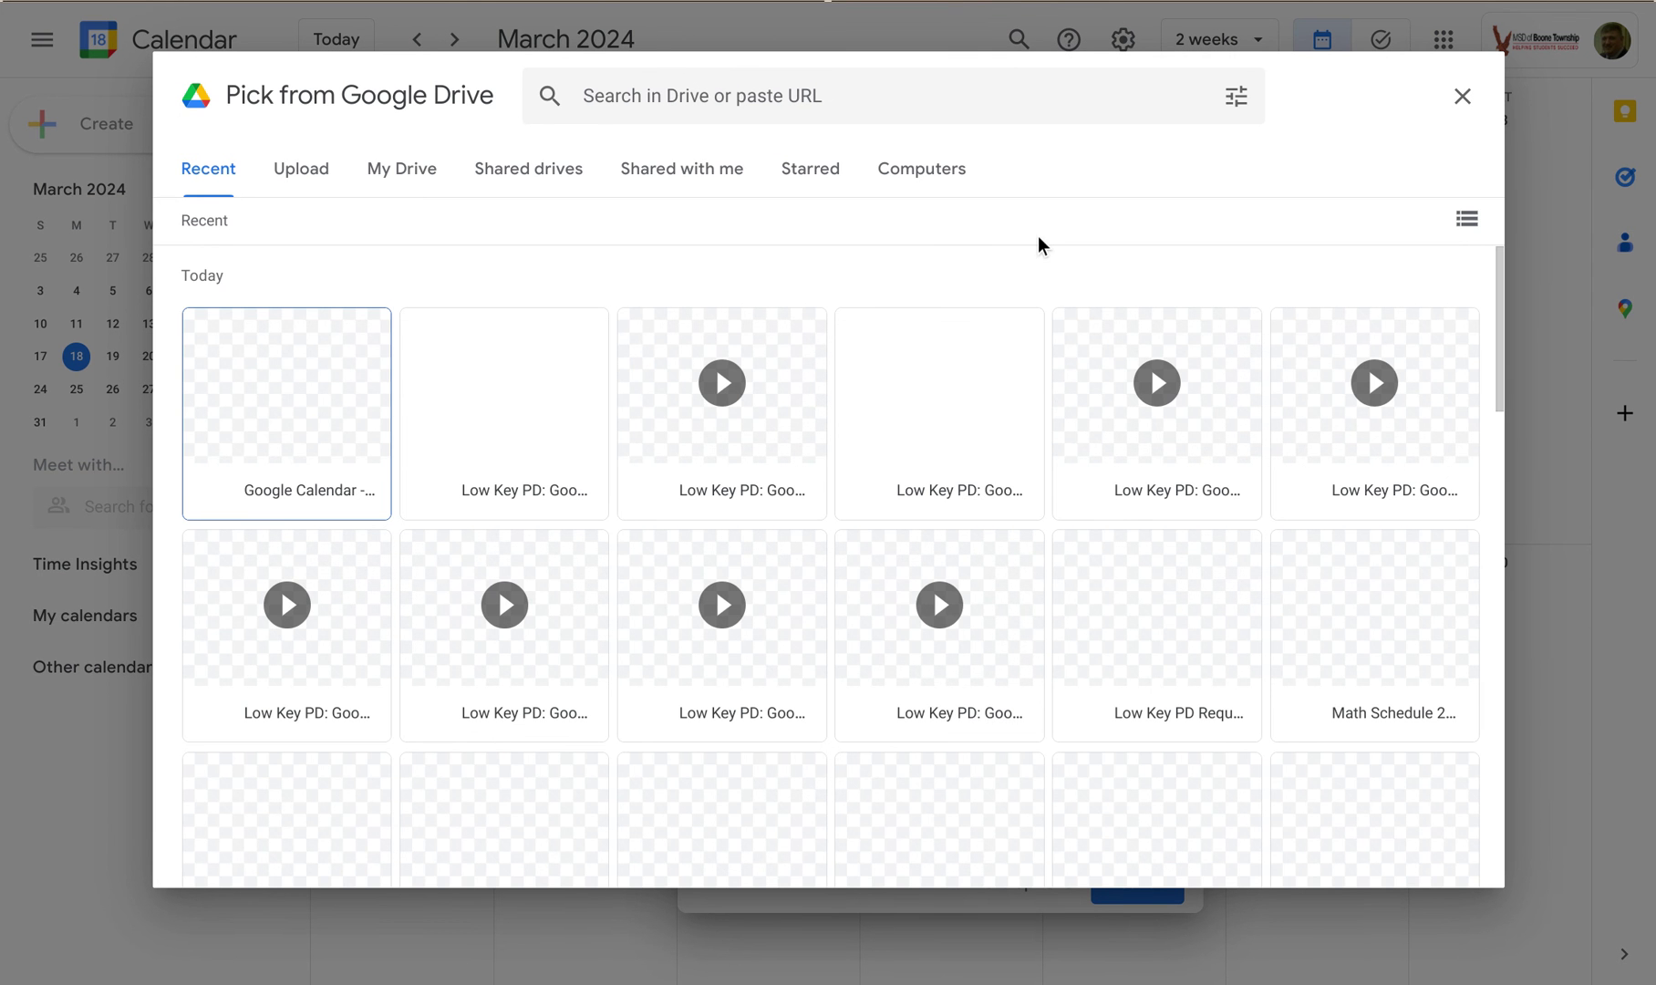
click(1464, 96)
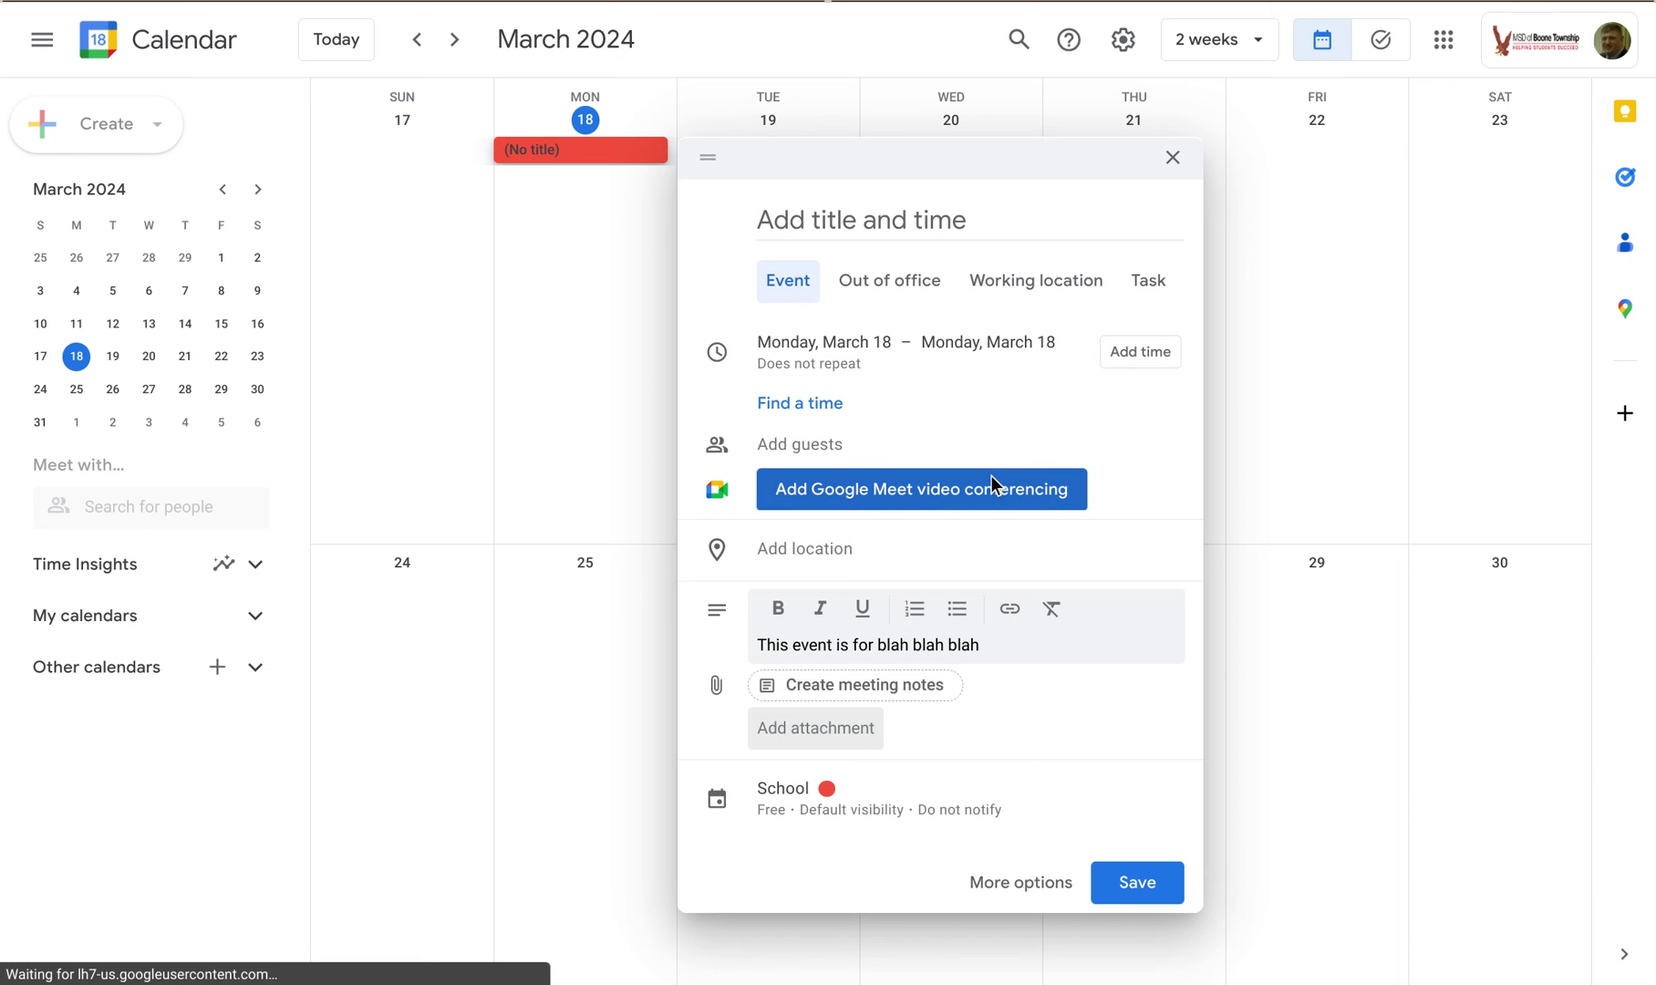
Add a pending Notes meeting-notes document to the March 18 event draft
click(891, 688)
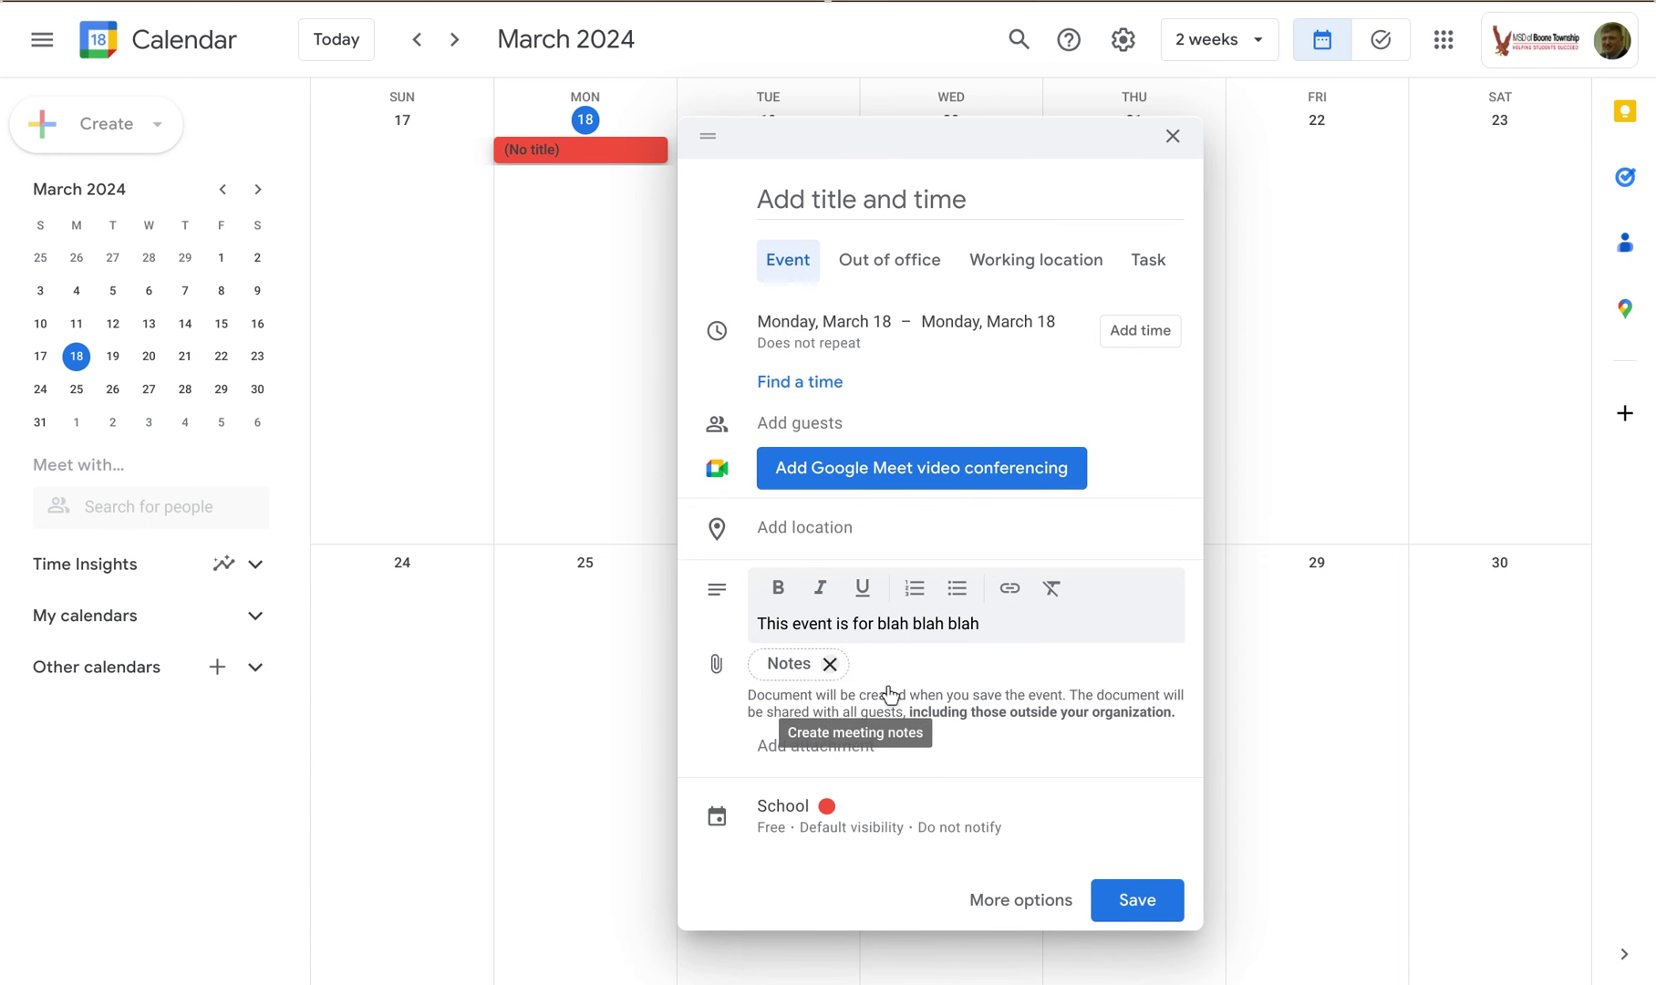